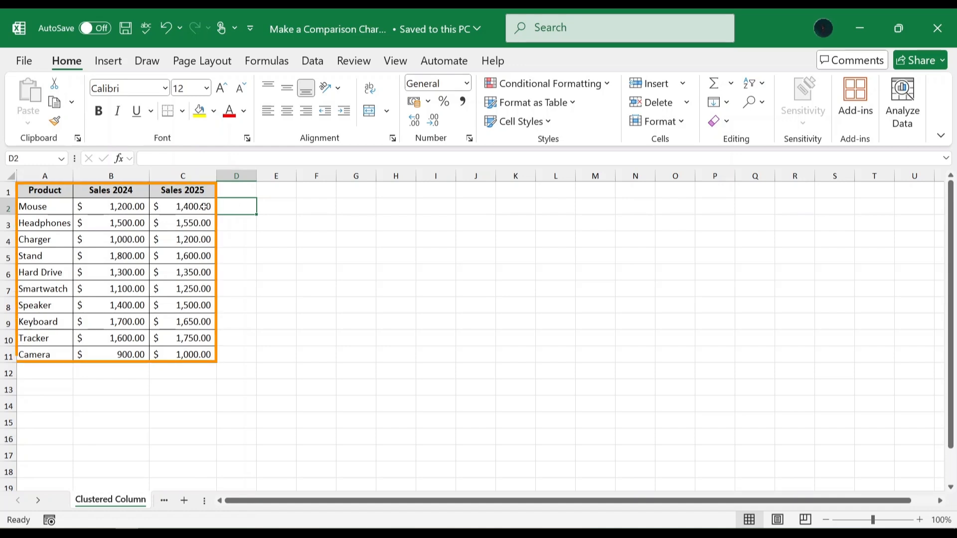
Step: Insert a 2-D clustered column chart from the product sales data in A1:C11
drag(42, 191, 210, 354)
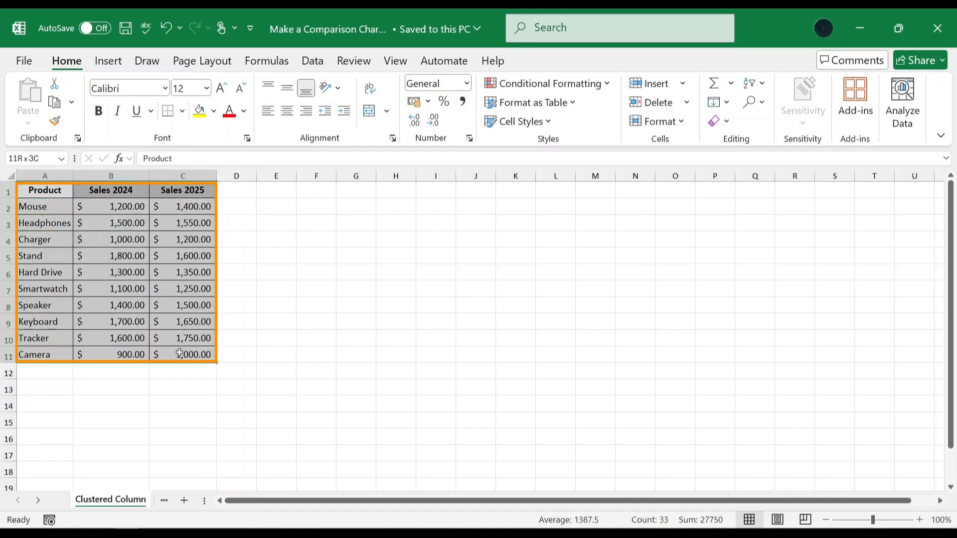
click(114, 63)
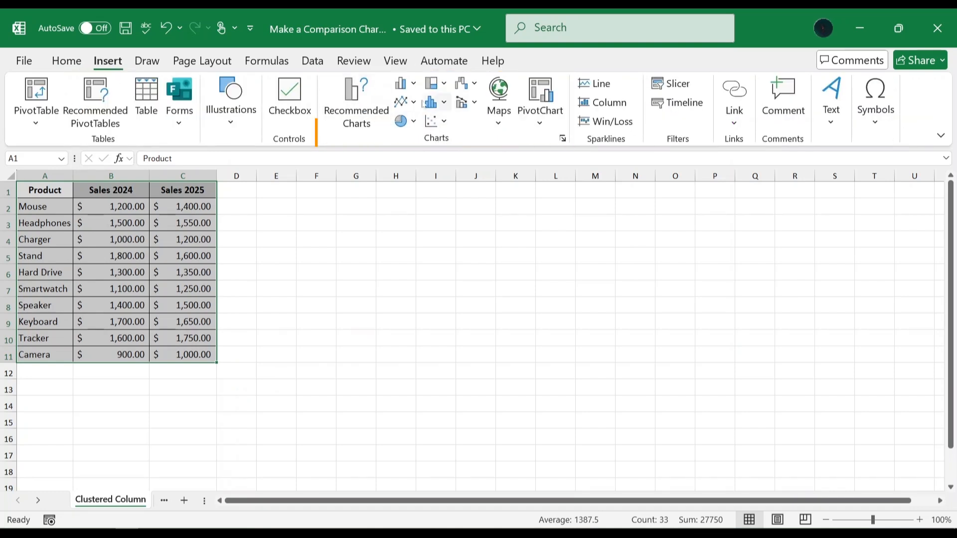
click(414, 85)
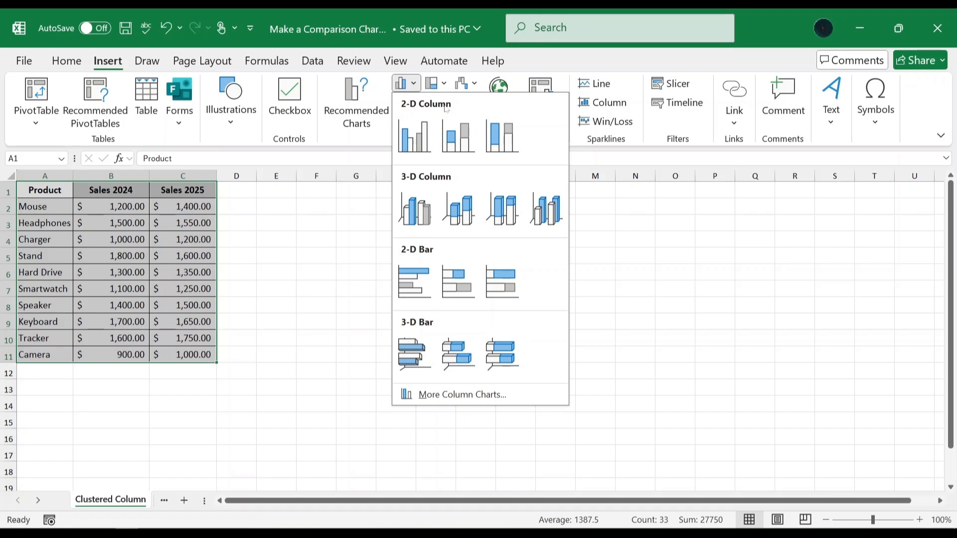
click(414, 136)
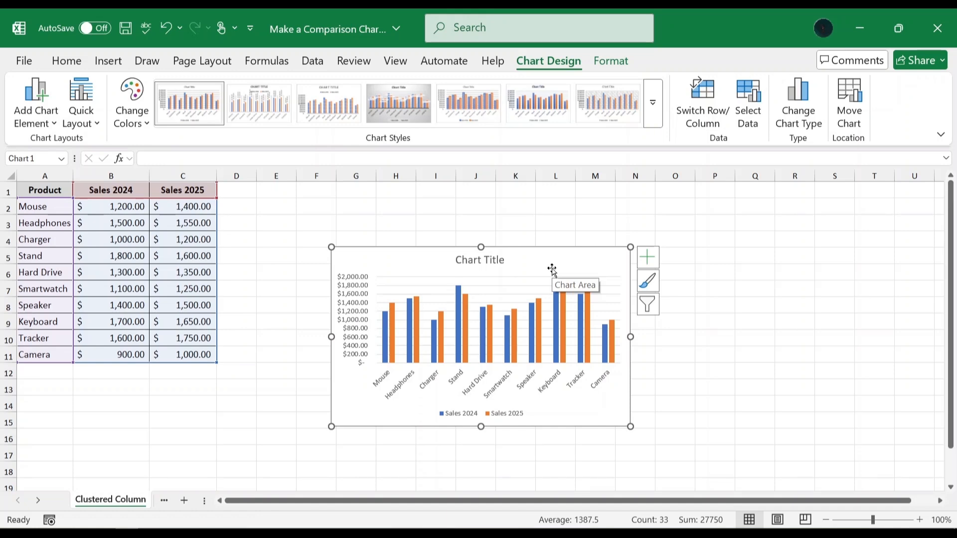
Step: Replace the column chart's title with "Sales Performance by Product"
click(497, 257)
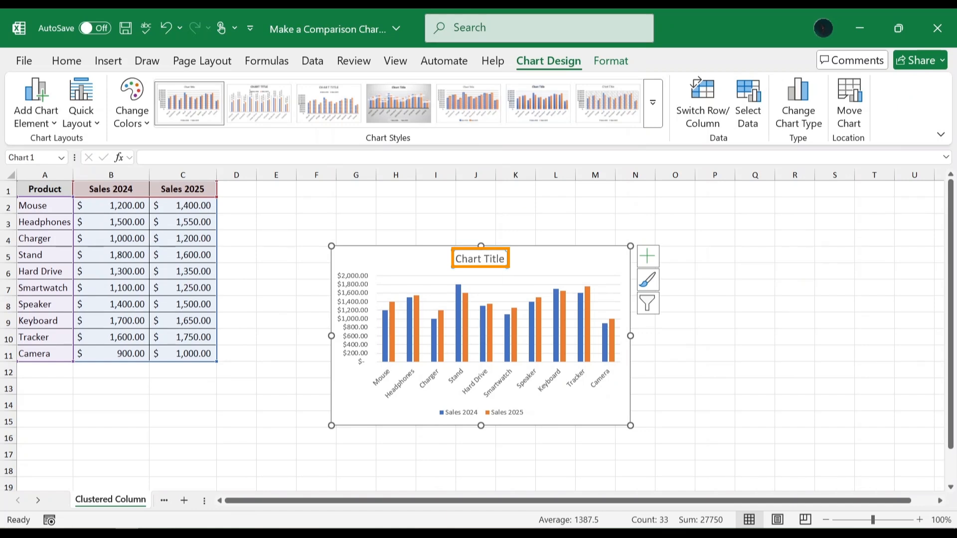
click(504, 259)
drag(505, 259, 459, 259)
key(BackSpace)
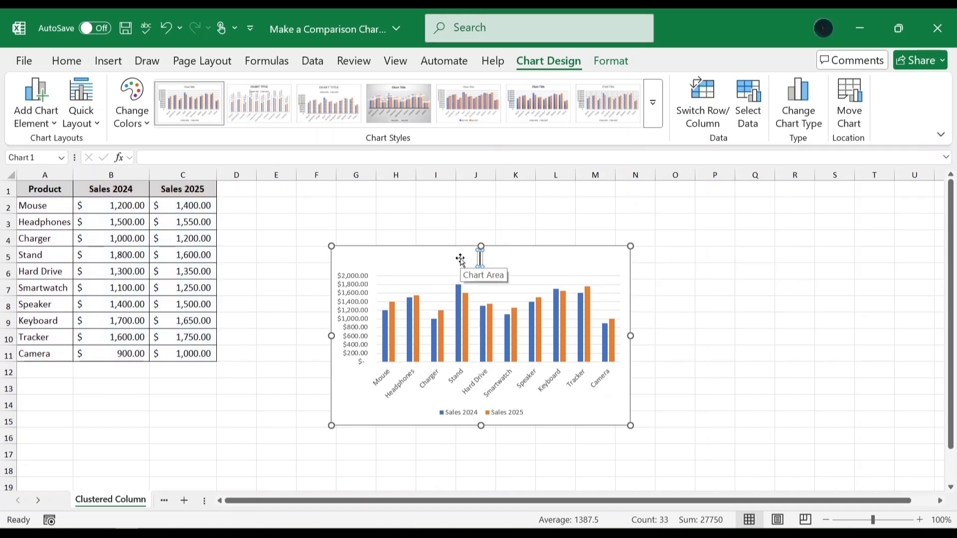
text(Sales)
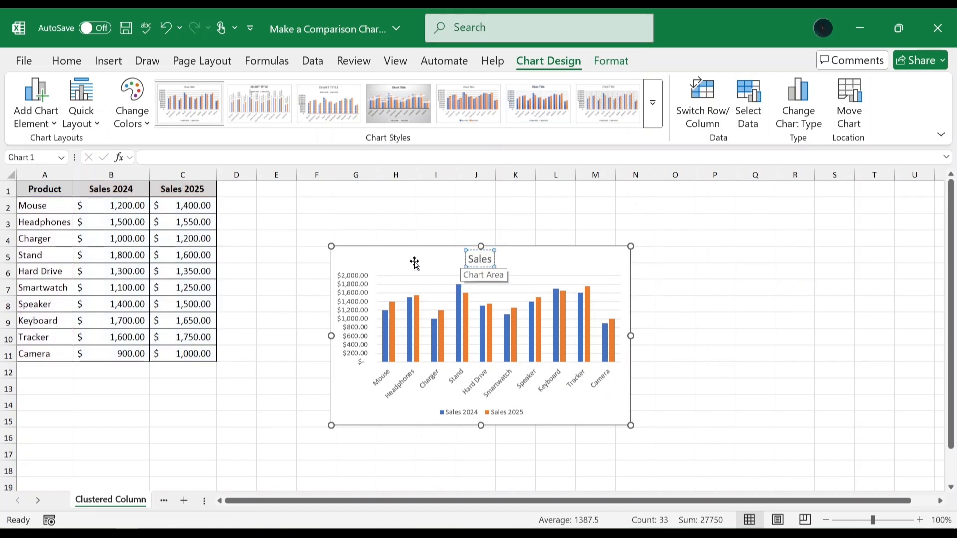
text( Performance)
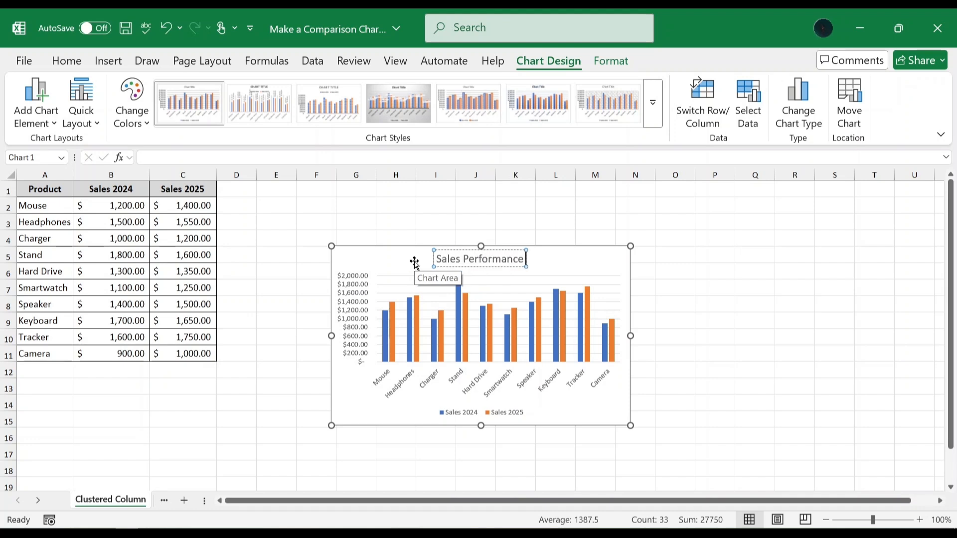
text( by Product)
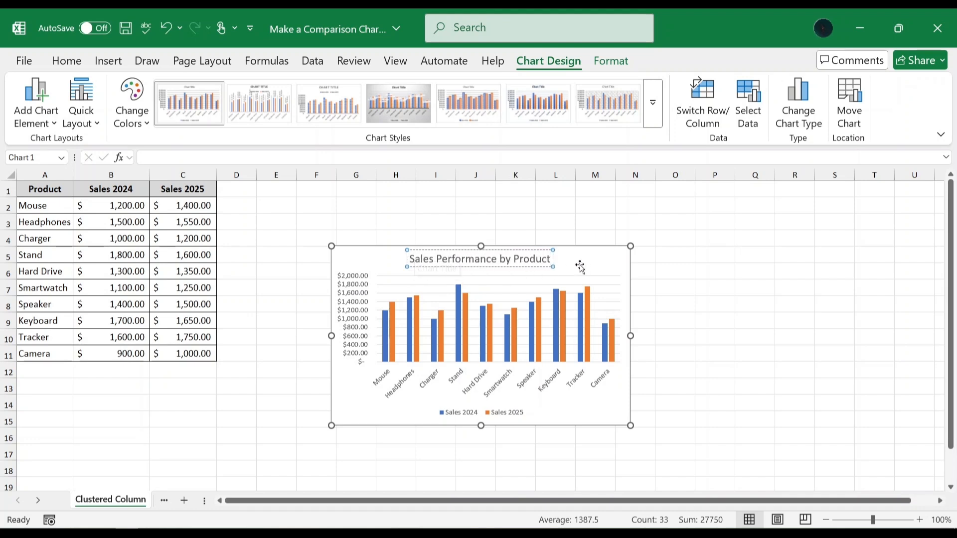
click(591, 262)
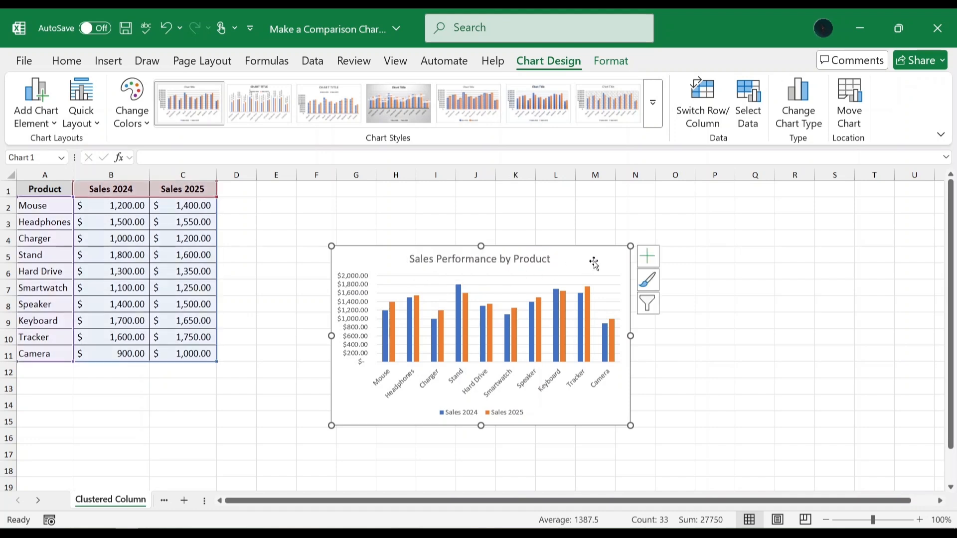
Step: Remove the gridlines from the clustered column chart
click(646, 256)
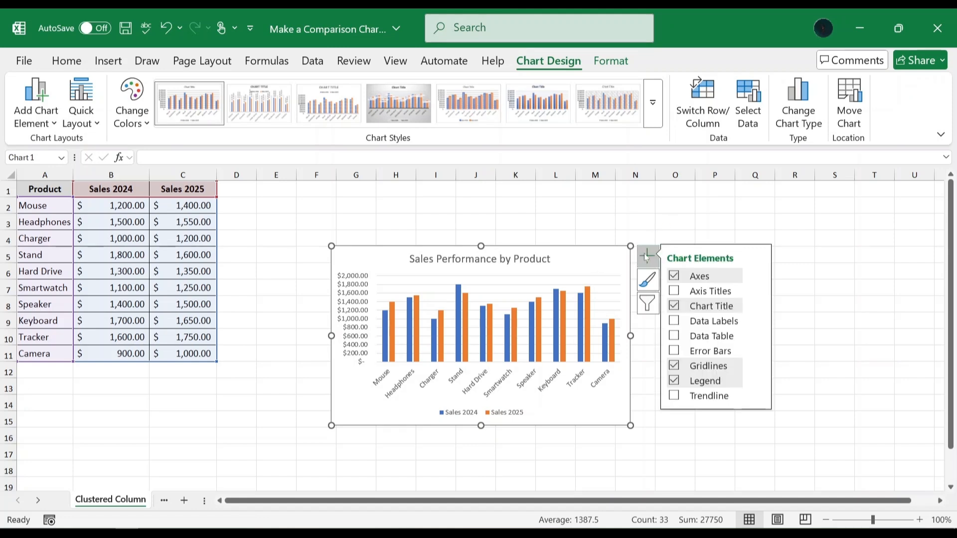
click(674, 366)
click(697, 211)
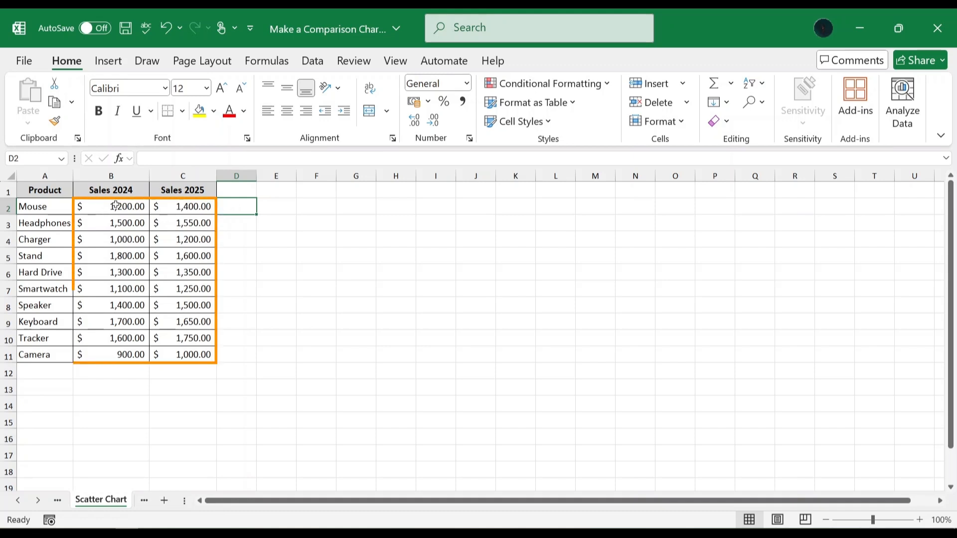
Step: On the Scatter Chart sheet, insert a markers-only scatter chart from the sales values in B2:C11
drag(115, 206, 177, 355)
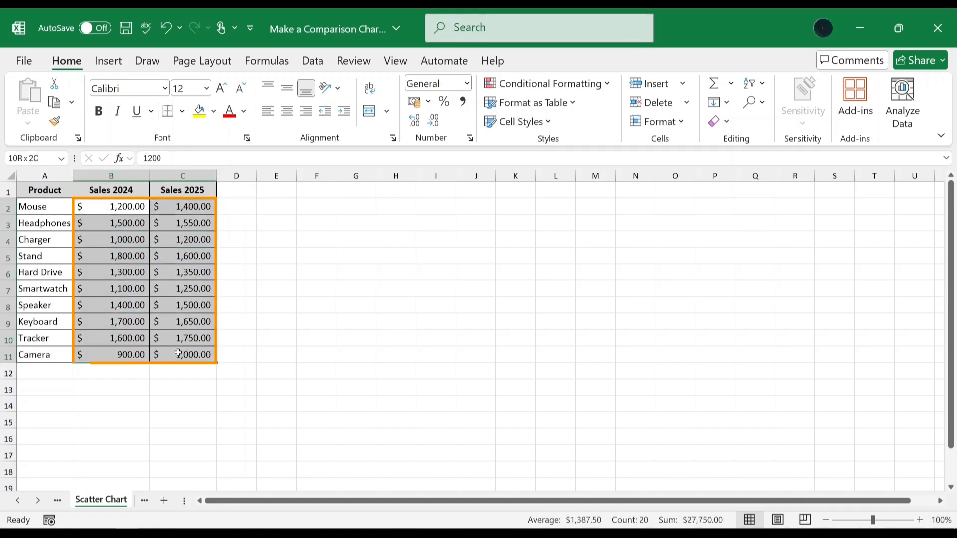
click(106, 65)
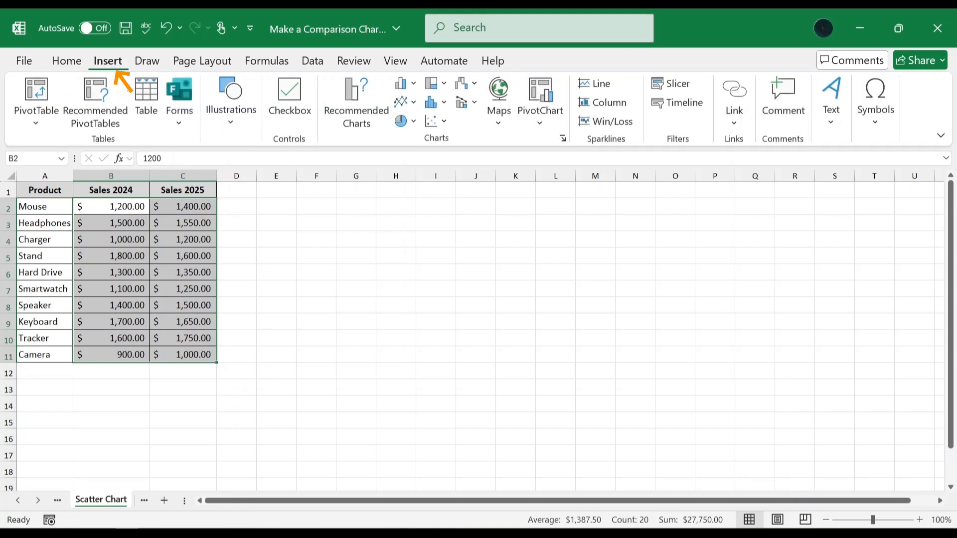
click(445, 121)
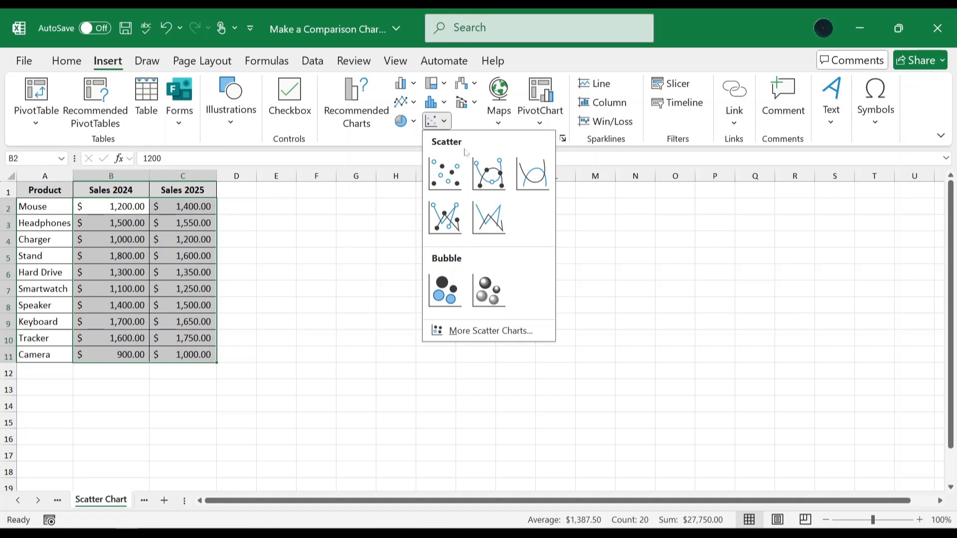
click(452, 171)
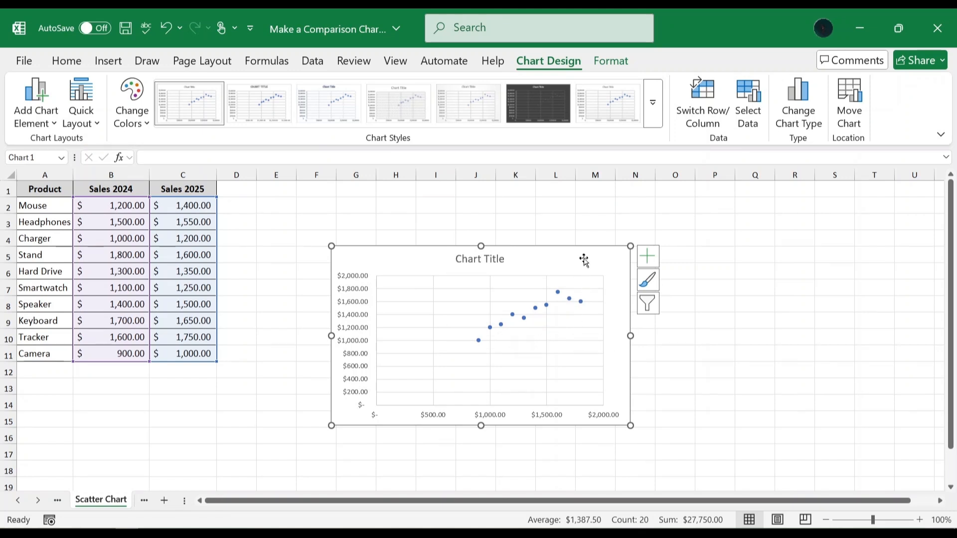
Step: Remove the gridlines from the scatter chart
click(648, 258)
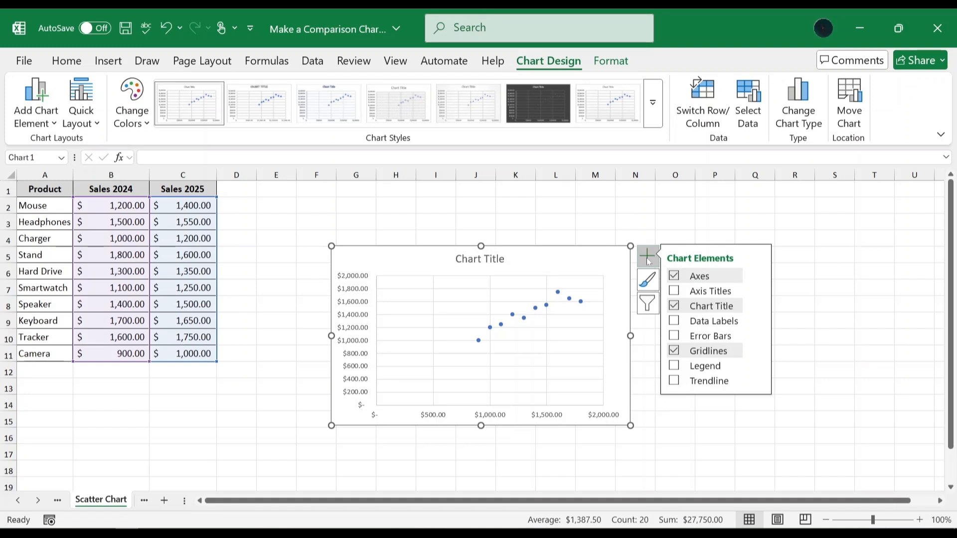
click(674, 352)
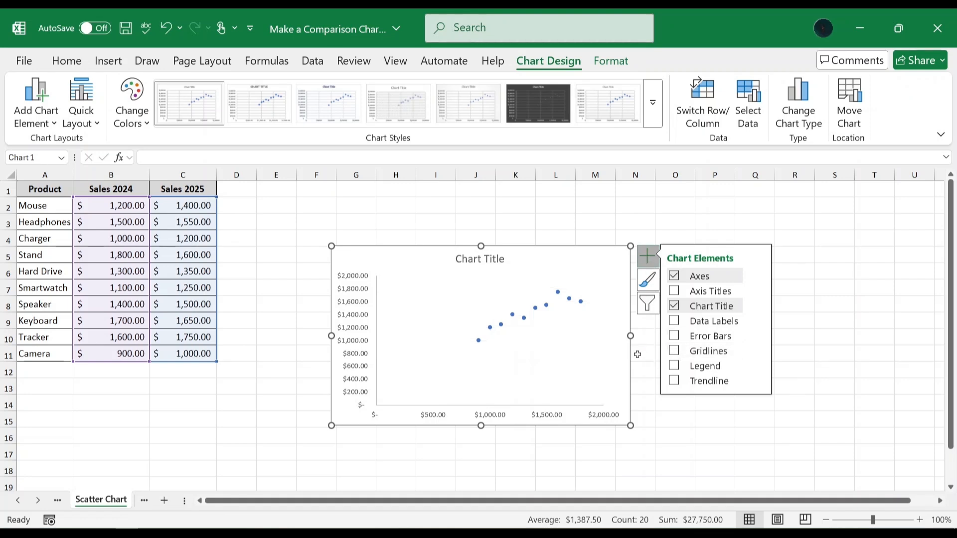
click(637, 354)
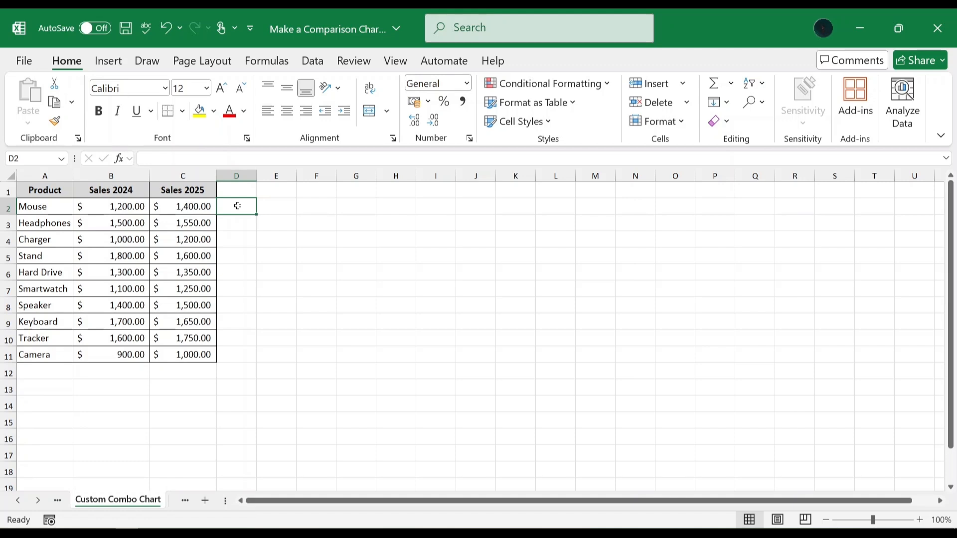
Step: On the Custom Combo Chart sheet, insert a Clustered Column - Line on Secondary Axis combo chart from A1:C11
drag(49, 190, 176, 353)
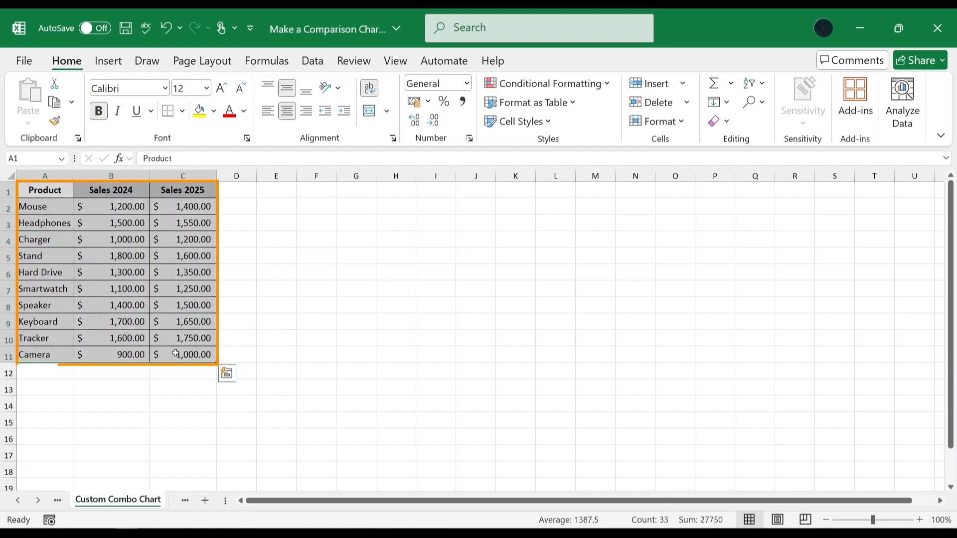
click(111, 65)
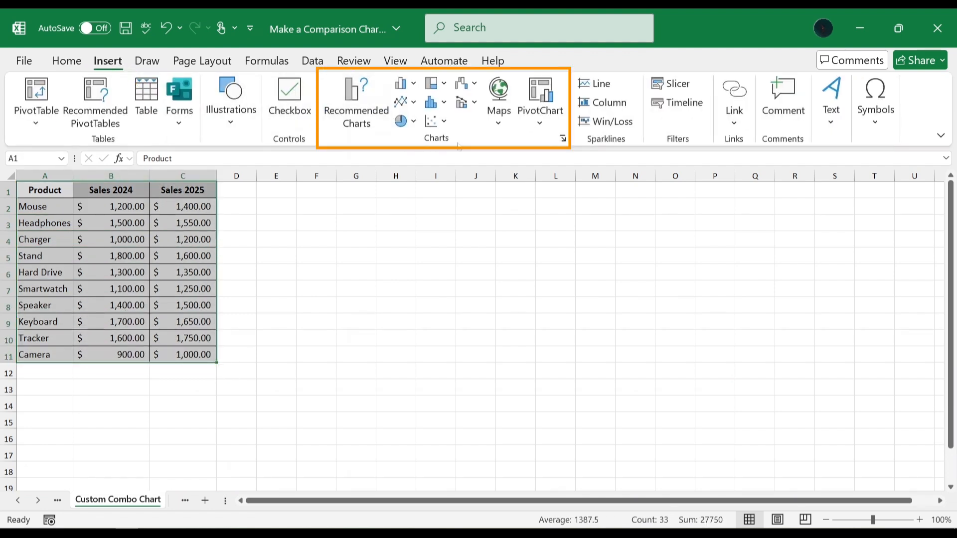
click(474, 103)
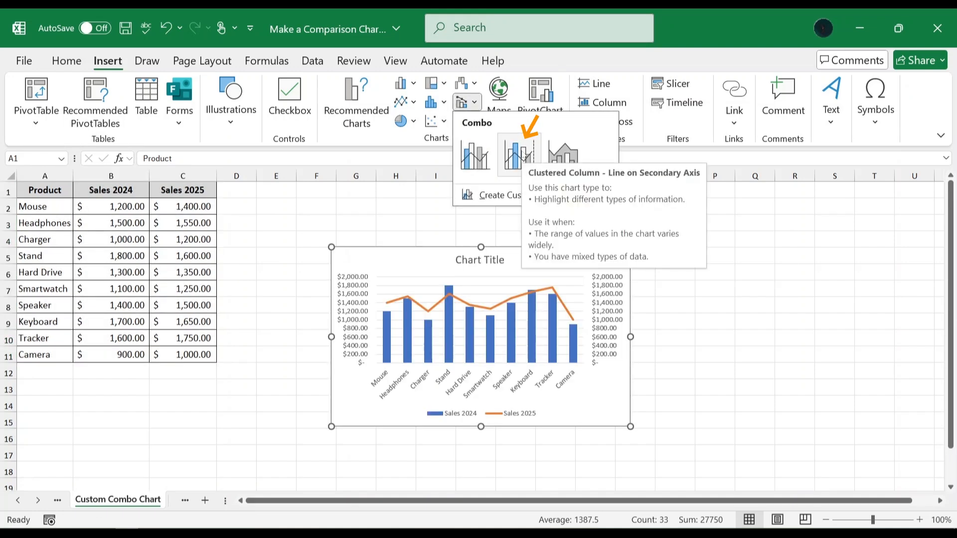
click(521, 152)
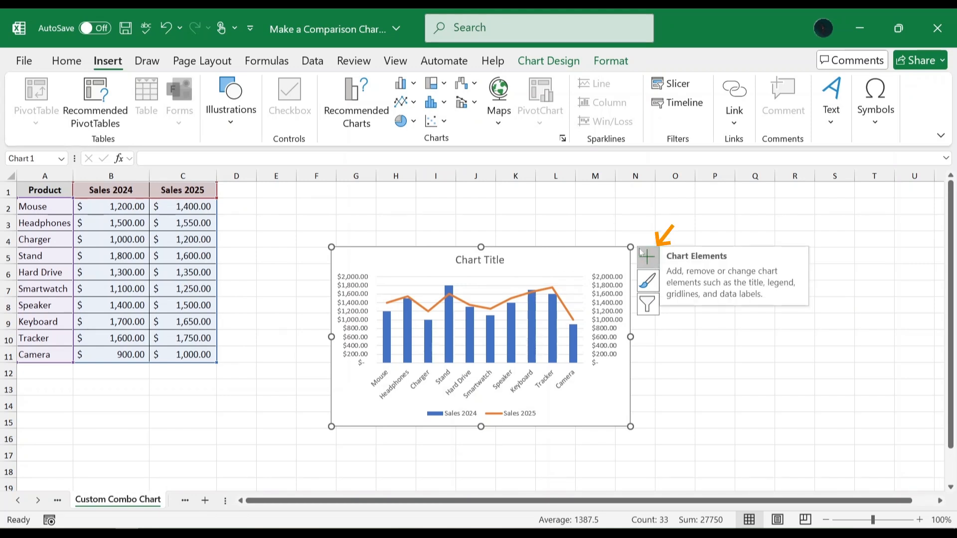
click(636, 225)
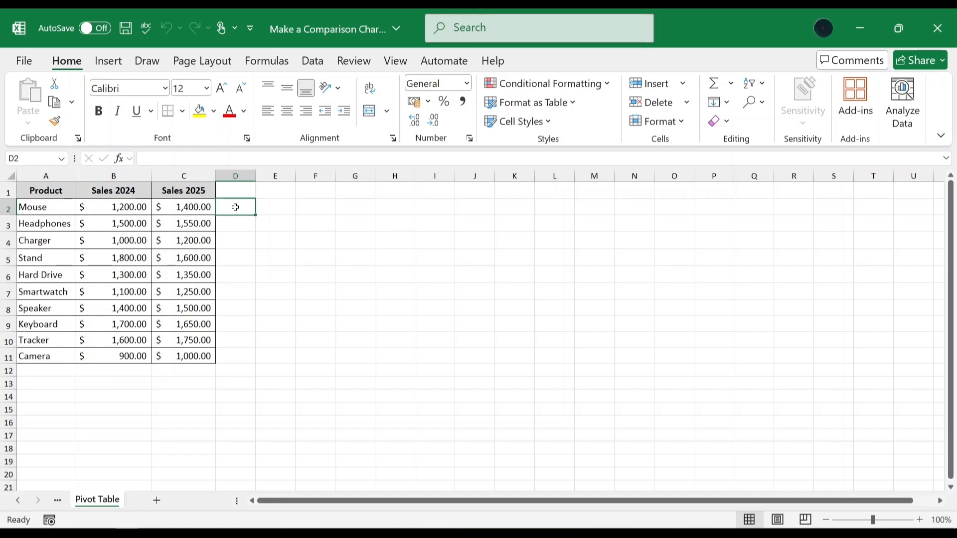
Step: Create a PivotTable on a new worksheet from the range A1:C11 of the Pivot Table sheet
mouse_move(40, 191)
mouse_down()
mouse_move(189, 341)
mouse_move(190, 360)
mouse_up()
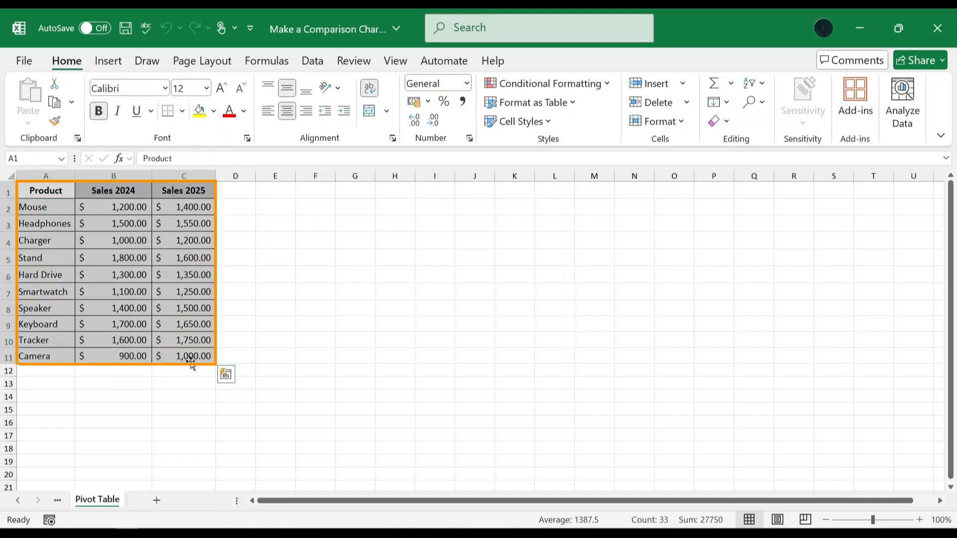
click(109, 62)
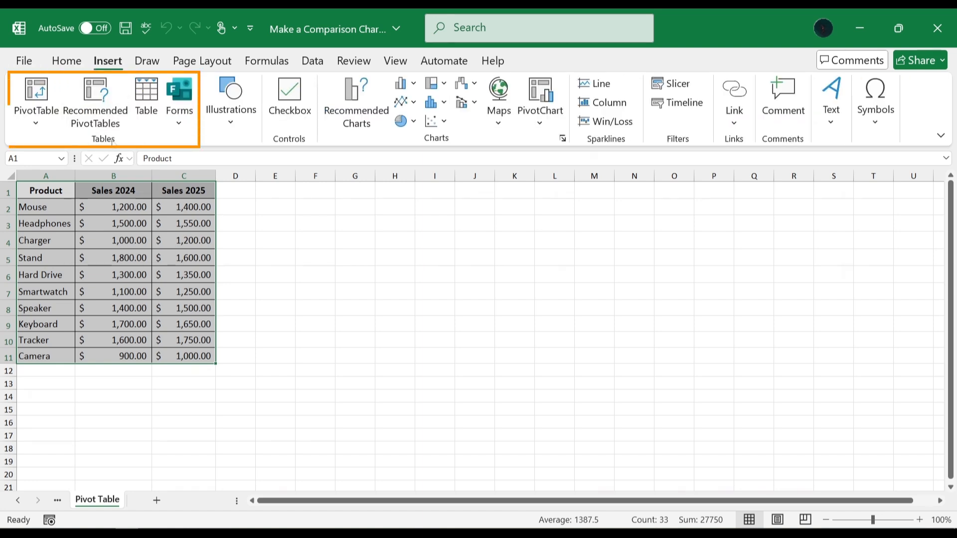
click(36, 123)
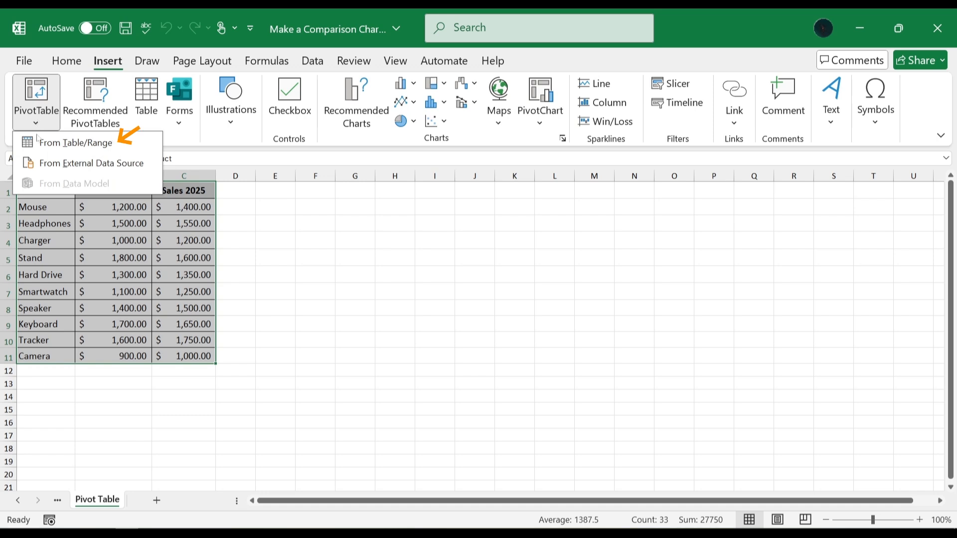
click(94, 145)
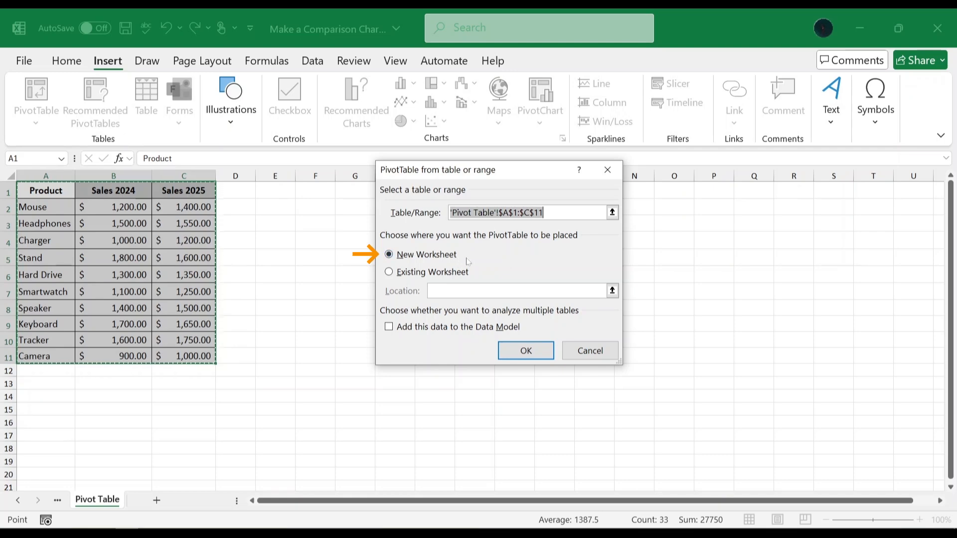
click(506, 352)
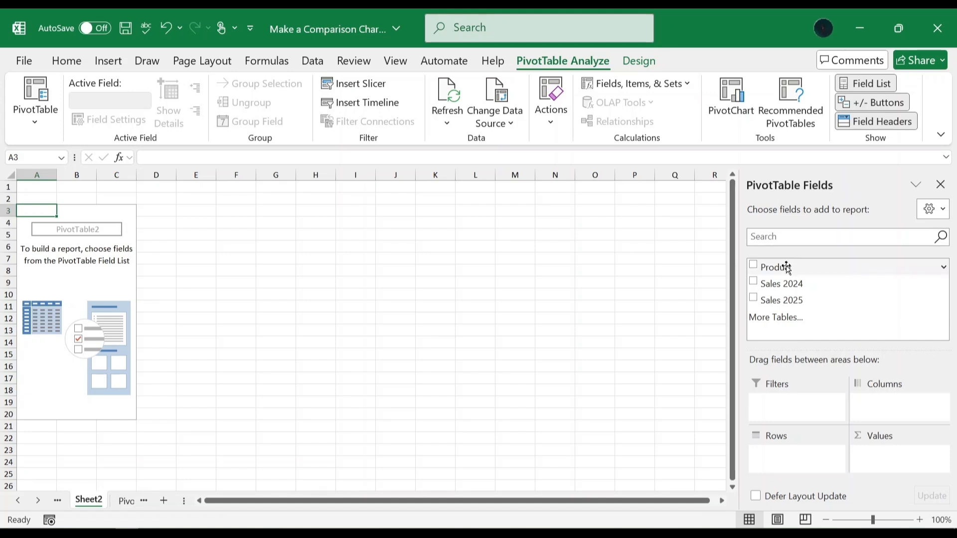
Step: Assign Product to the PivotTable's rows and both Sales 2024 and Sales 2025 to its values
drag(786, 268, 783, 456)
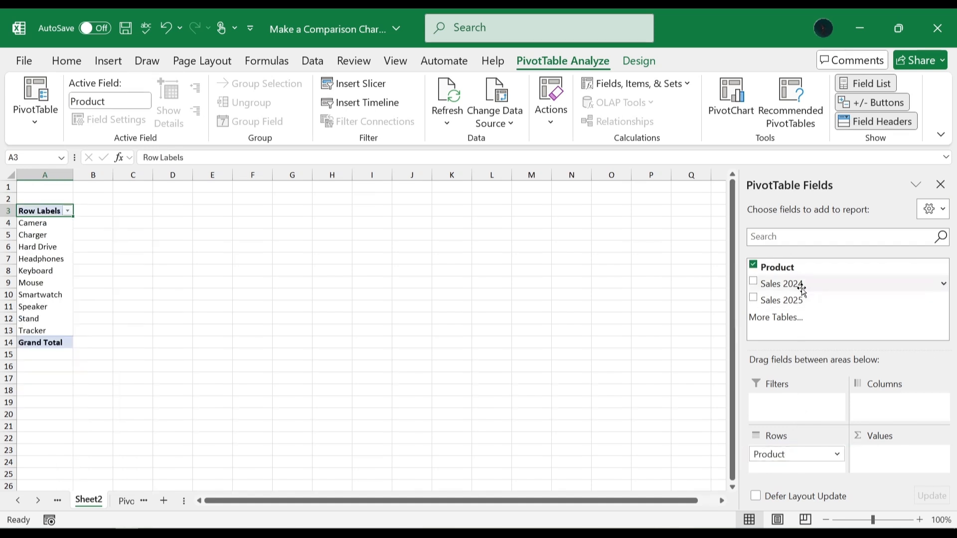
drag(793, 286, 884, 452)
drag(782, 299, 889, 466)
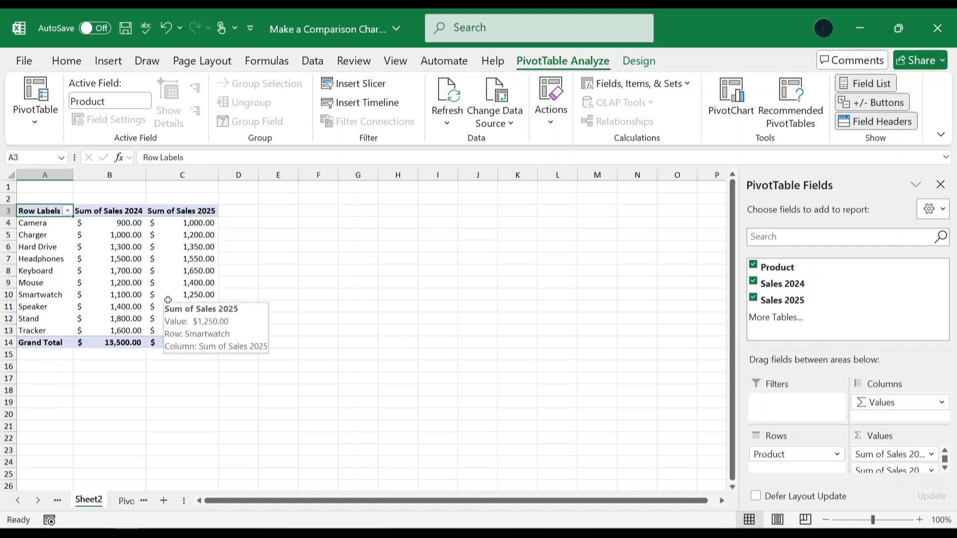
Step: Insert a 2-D line chart with markers based on the PivotTable
click(169, 263)
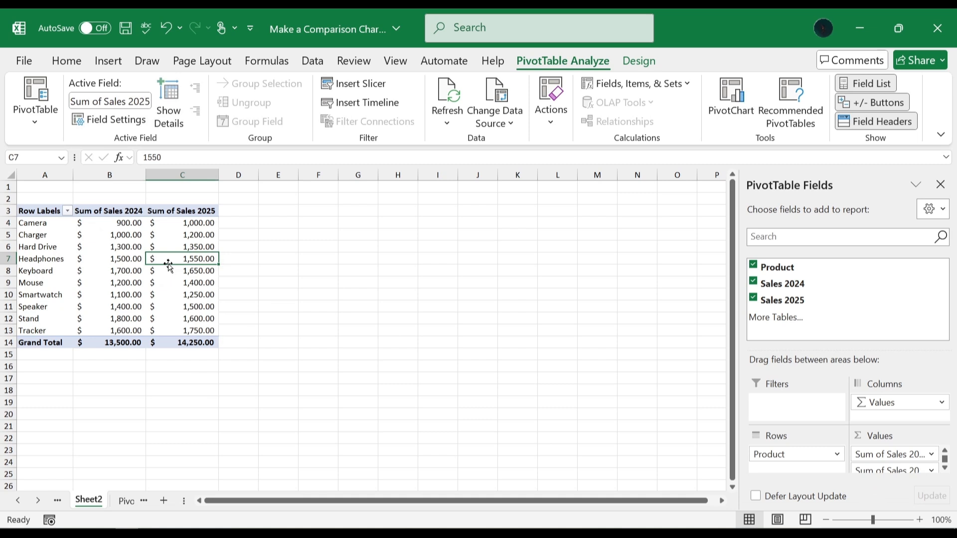
click(107, 60)
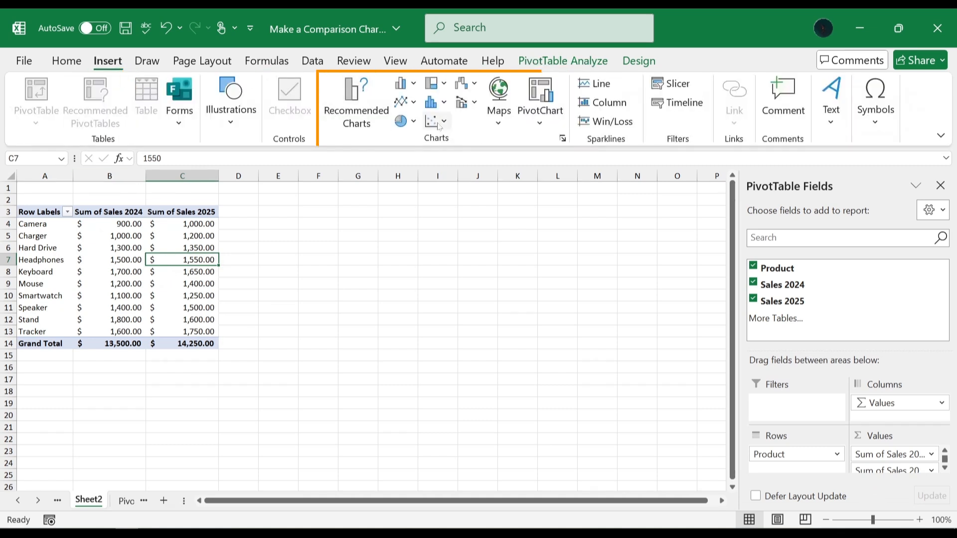
click(417, 105)
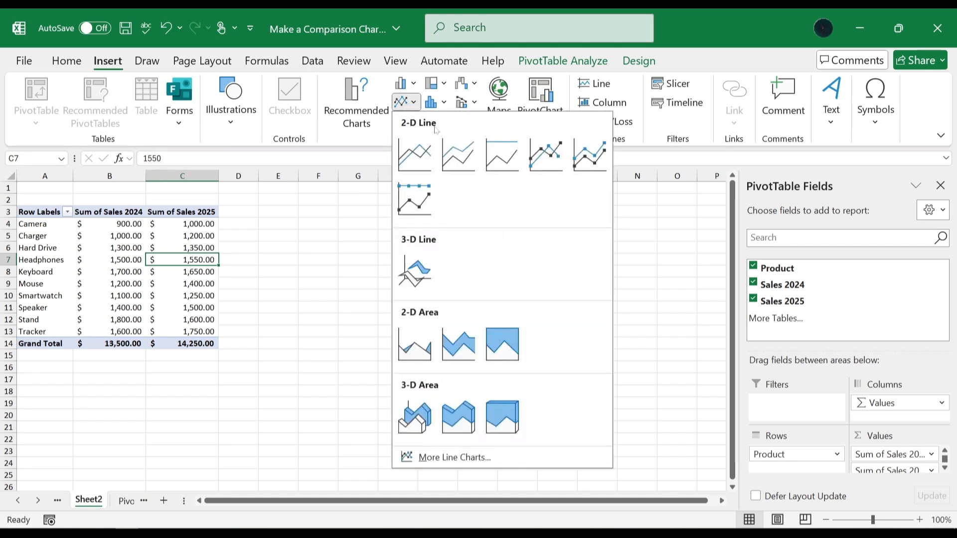
click(552, 166)
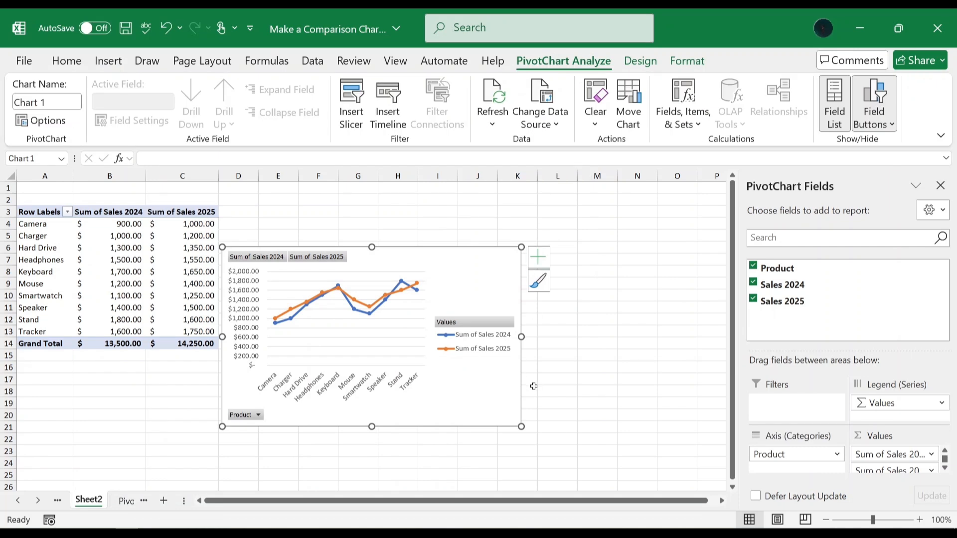